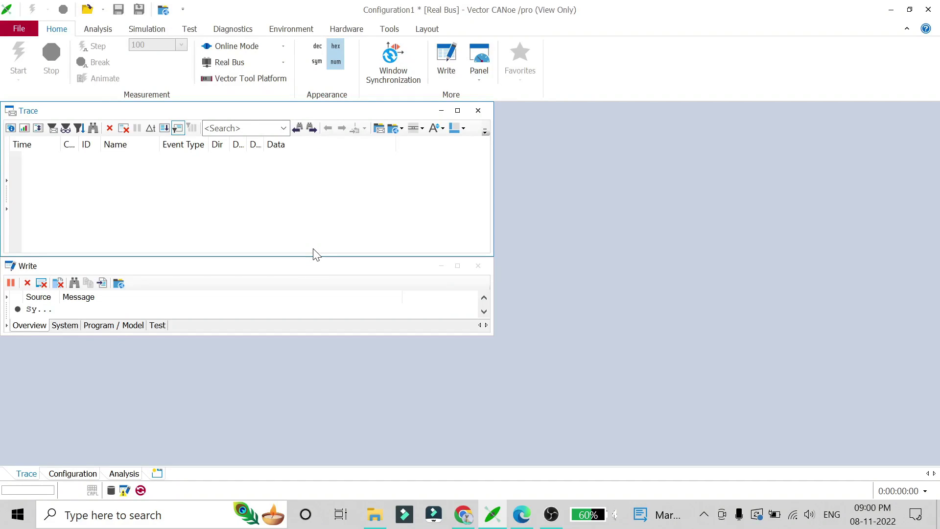
Check the CANoe version info (15.5.23 SP5, 64-bit) and switch to the Simulation ribbon
left_click(16, 27)
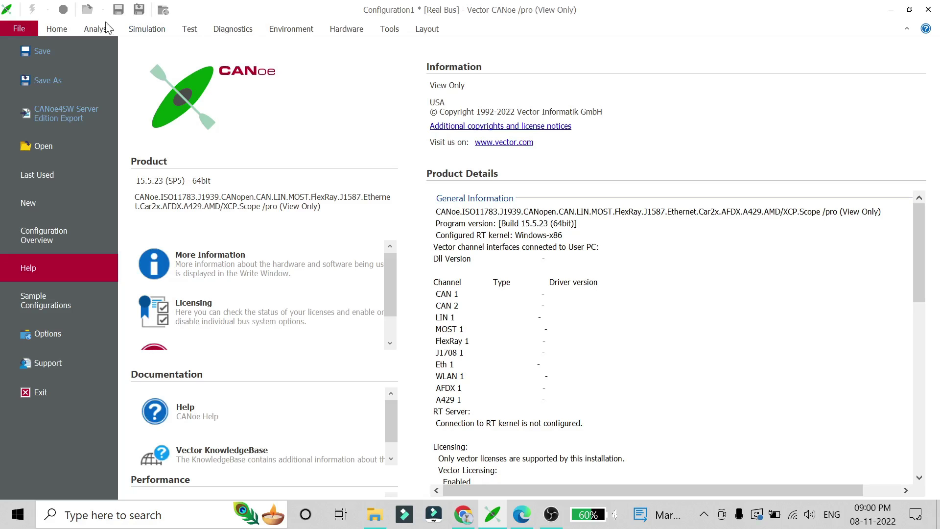
left_click(147, 29)
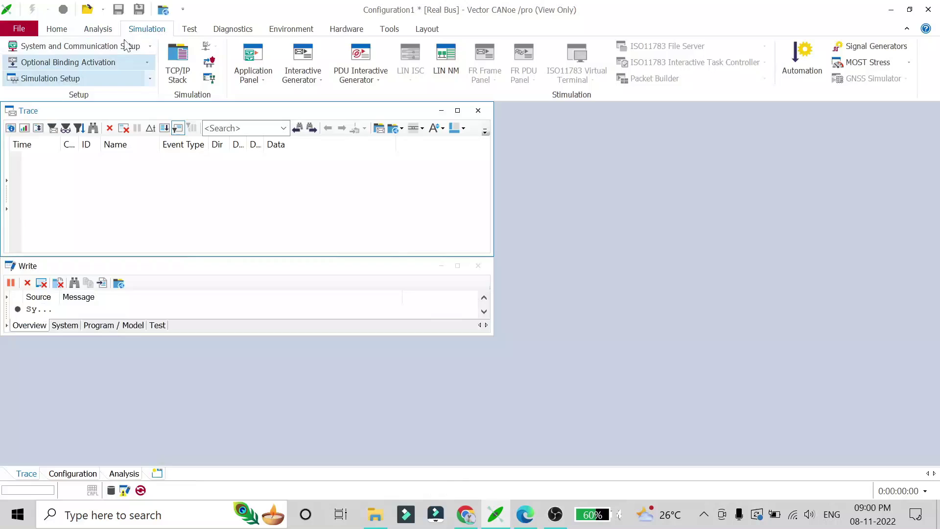
In Simulation Setup, insert a network node under CAN Nodes, then permanently delete that ECU 1
left_click(66, 79)
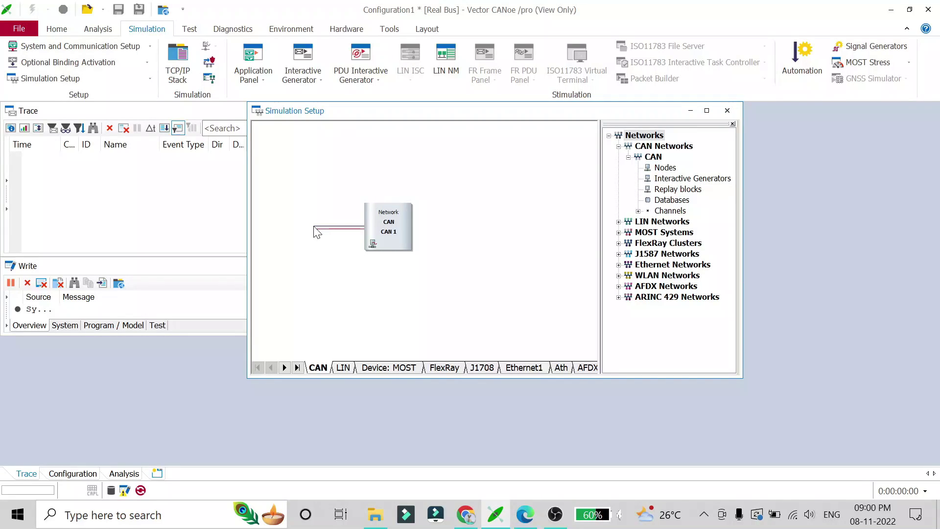
left_click(661, 169)
right_click(661, 170)
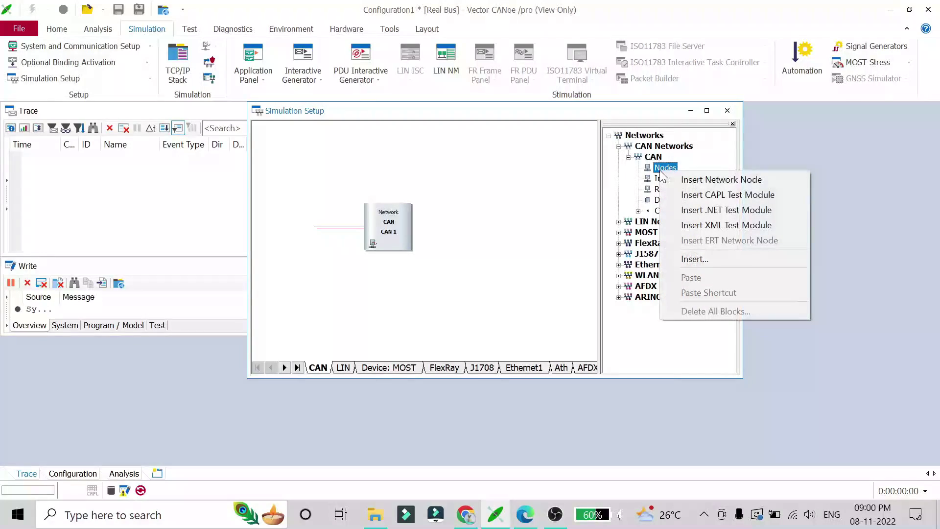
left_click(700, 181)
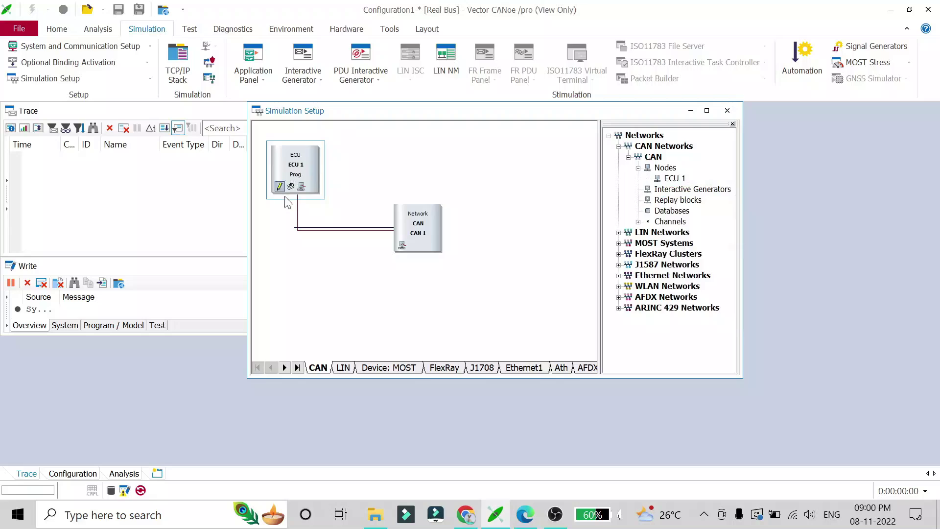
right_click(297, 172)
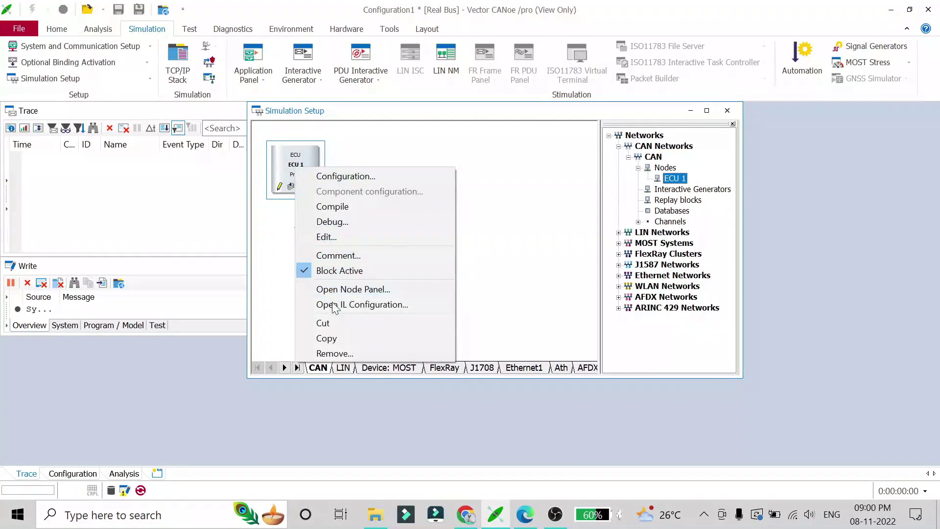
left_click(344, 351)
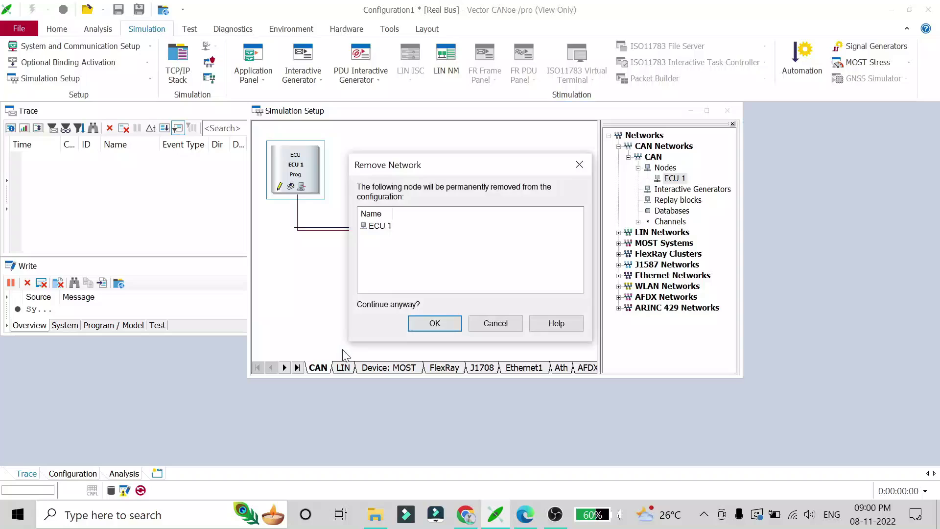
left_click(448, 324)
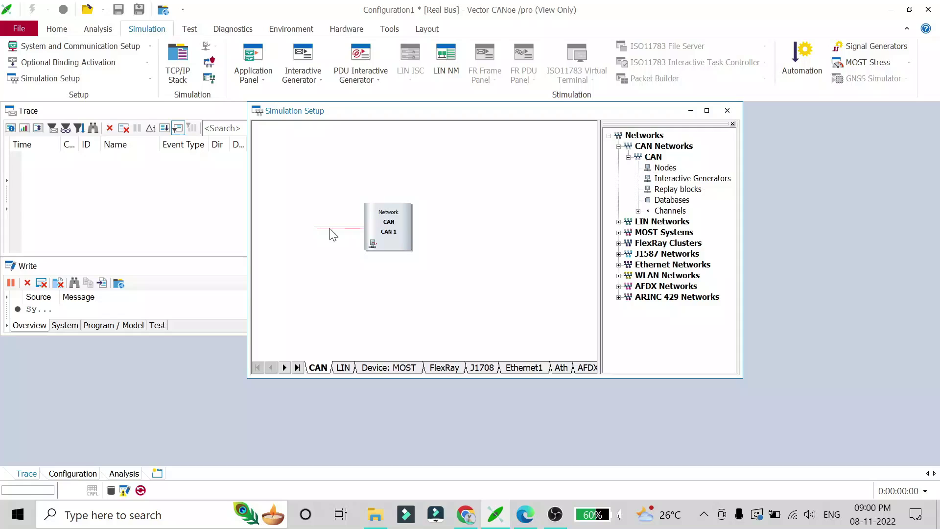
Insert a new network node ECU 1 directly on the CAN 1 bus line
right_click(316, 226)
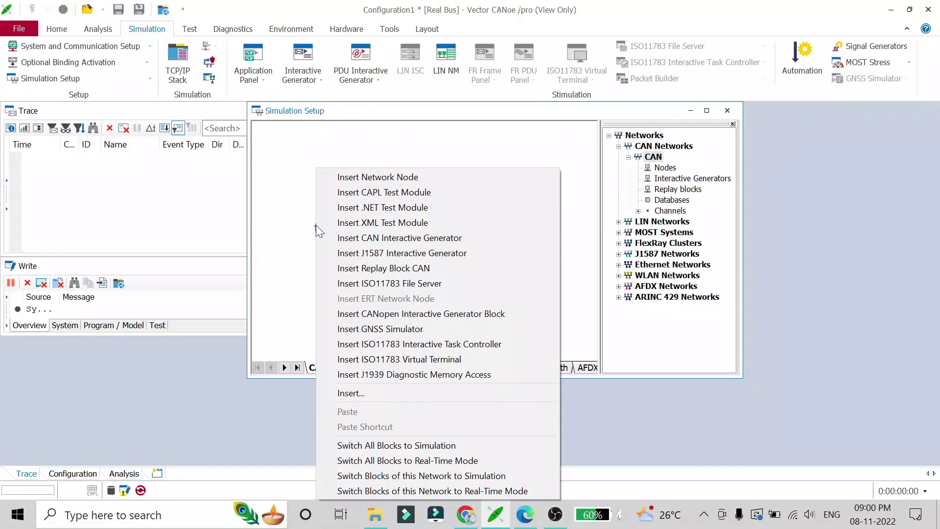
left_click(364, 177)
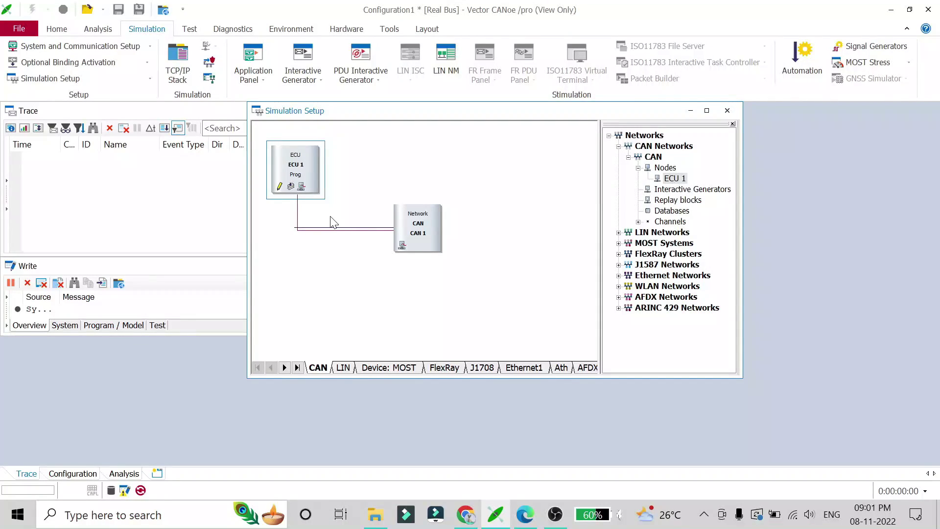
mouse_move(304, 158)
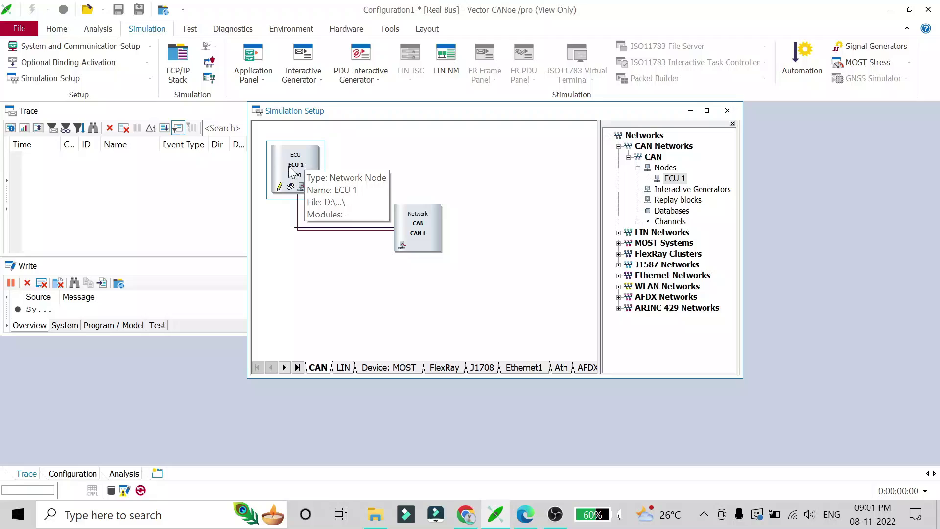
In ECU 1's Node Configuration, replace the title with virtual_node, keeping the default network node
right_click(292, 172)
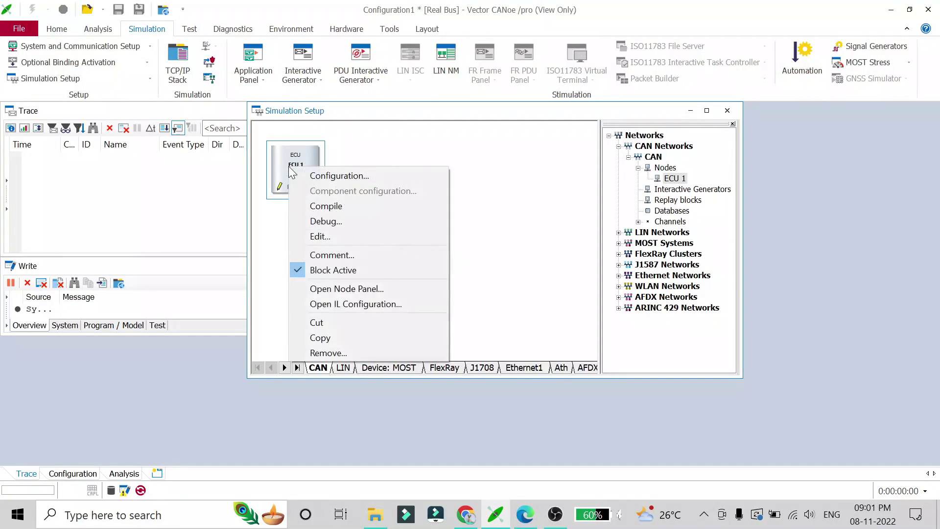
left_click(318, 174)
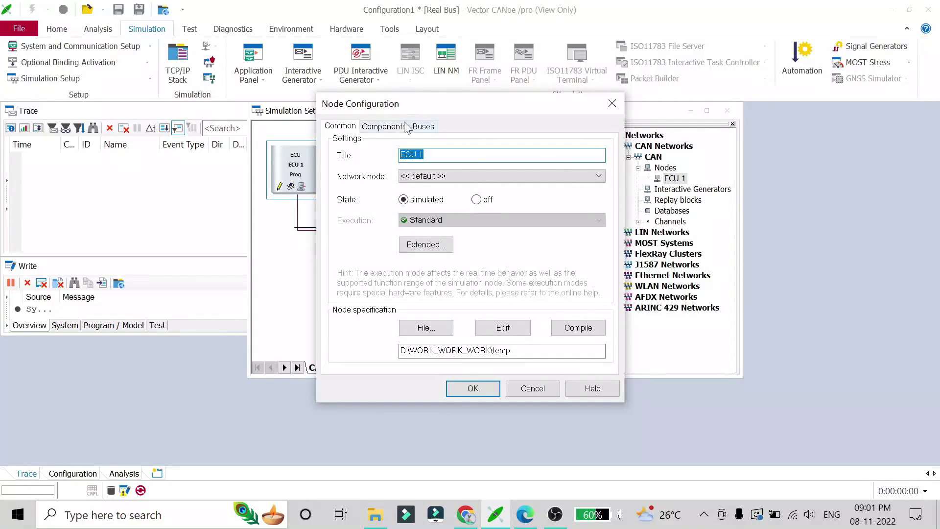
left_click(423, 154)
key("BackSpace")
key("BackSpace")
key("BackSpace")
key("BackSpace")
key("BackSpace")
type("virtual_node")
left_click(548, 178)
left_click(547, 178)
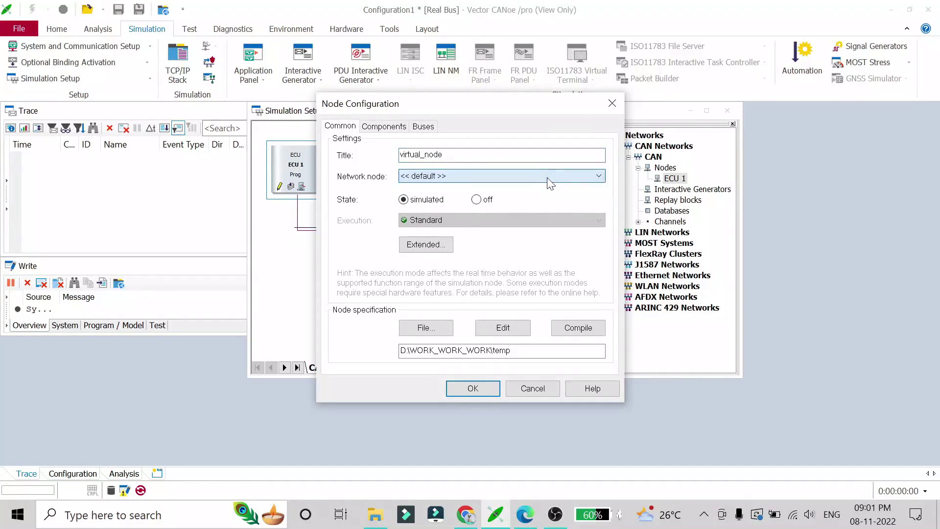
Assign D:\WORK_WORK_WORK\temp\NewFile1.can as the node's CAPL program file
left_click(425, 328)
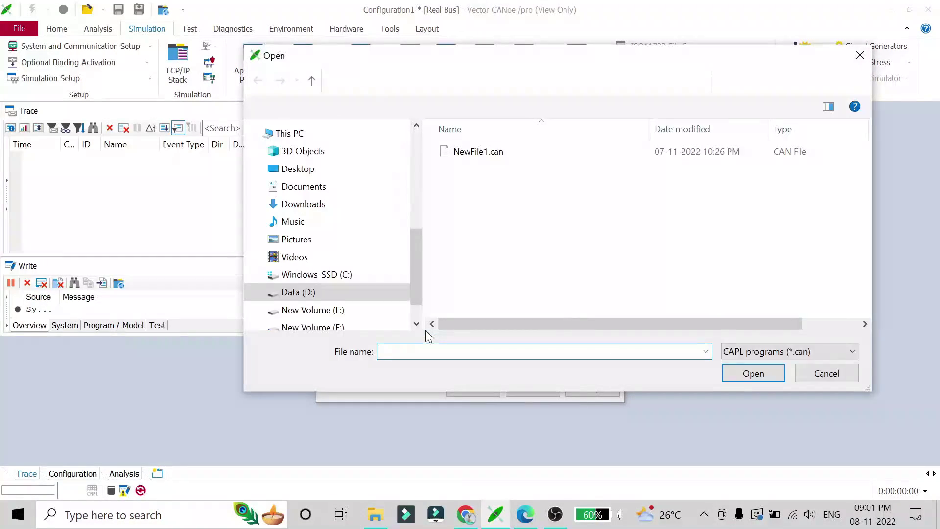
left_click(497, 154)
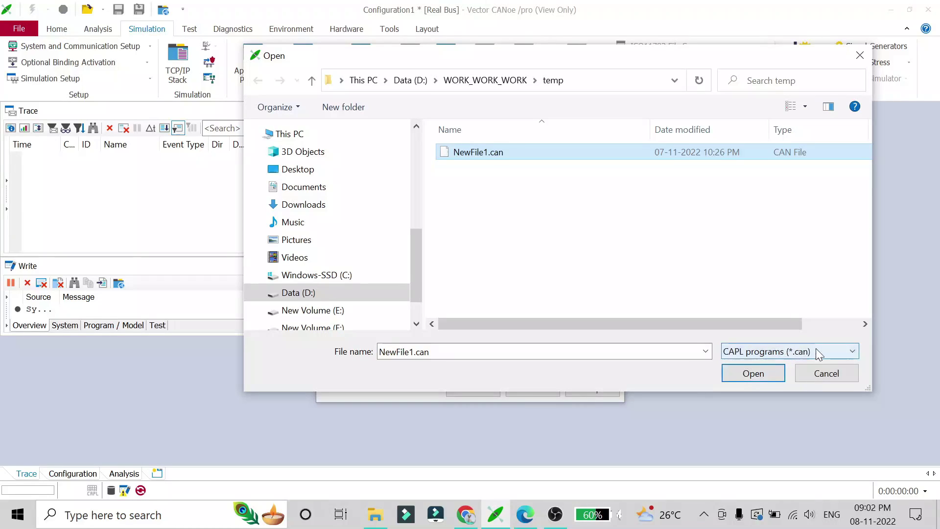
left_click(751, 377)
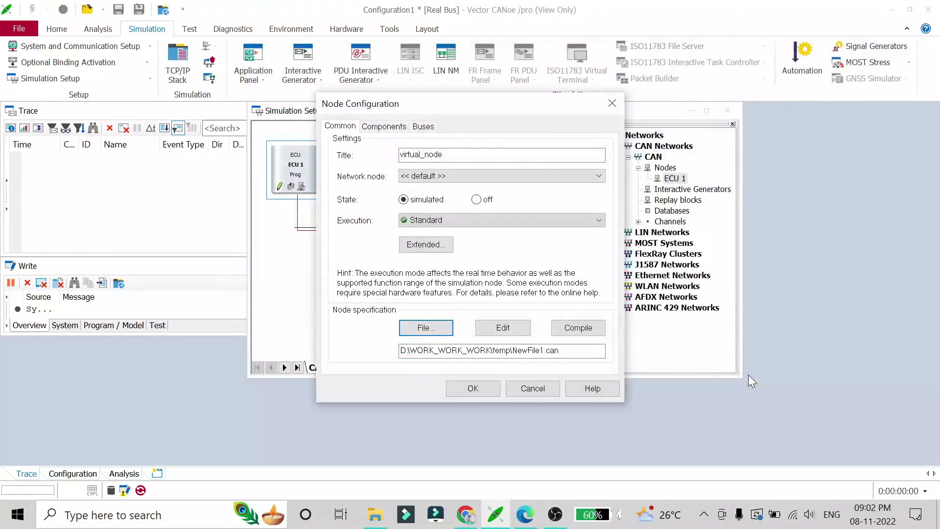
Apply the node configuration, compile NewFile1.can, and dismiss the L24,C10 message error
left_click(472, 388)
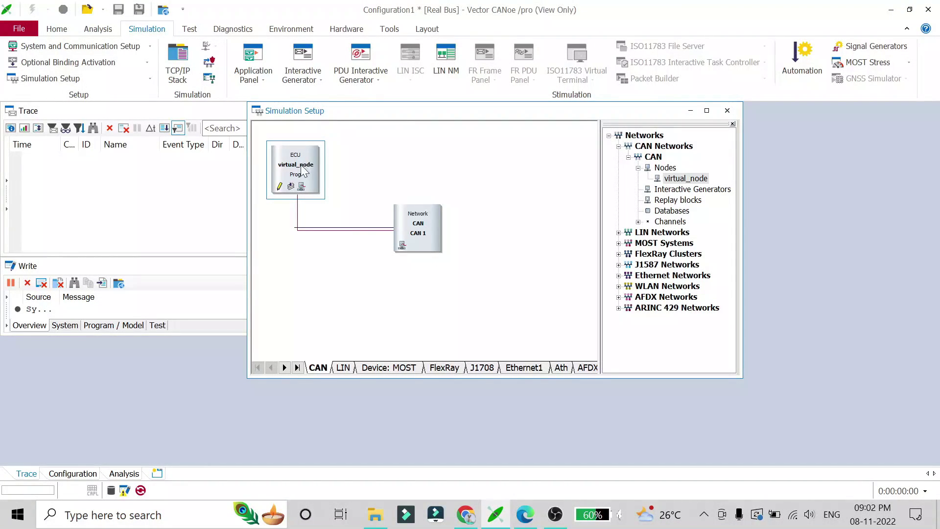
mouse_move(299, 174)
left_click(291, 187)
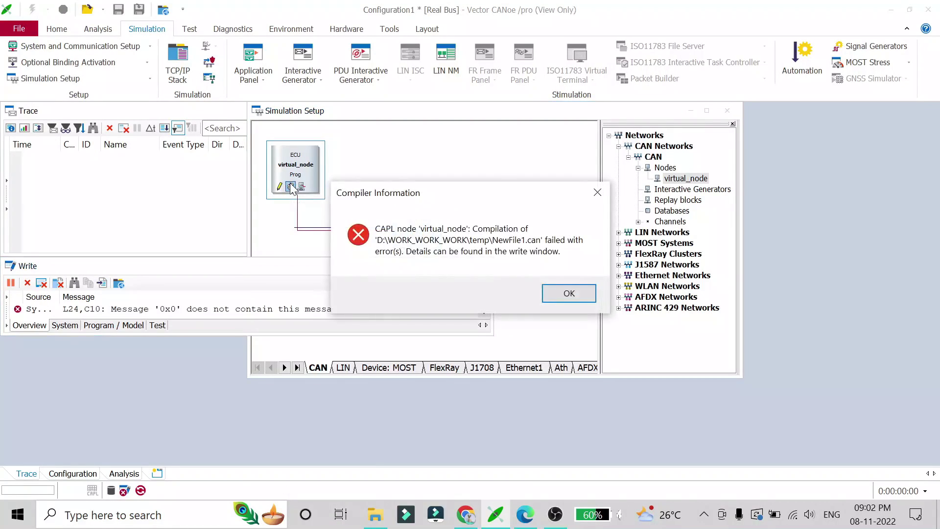
left_click(580, 295)
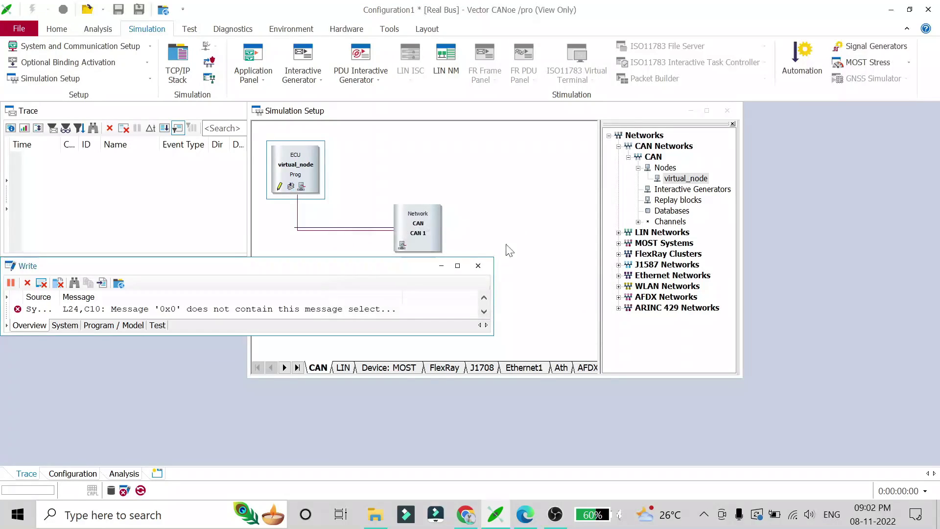
Add the temp_dbc file under the CAN network's Databases, loading CANBus_1
left_click(667, 215)
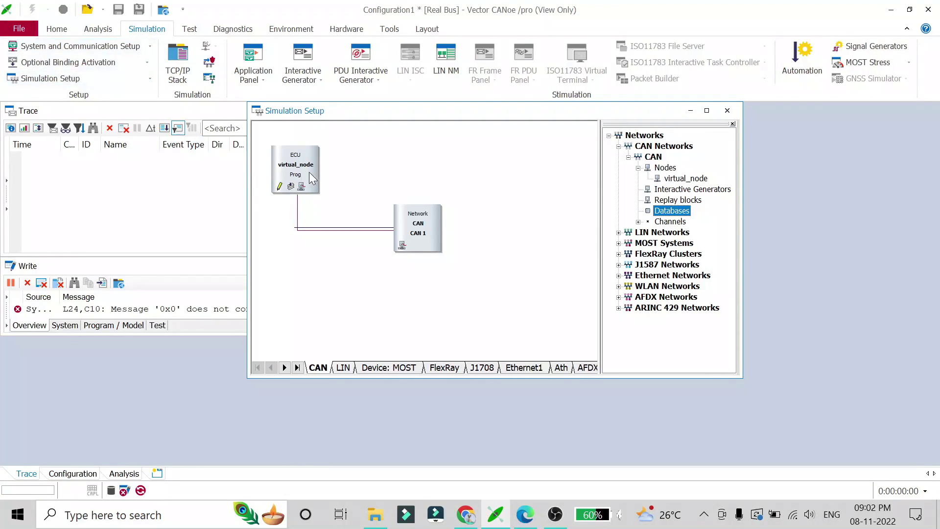
right_click(684, 214)
left_click(701, 215)
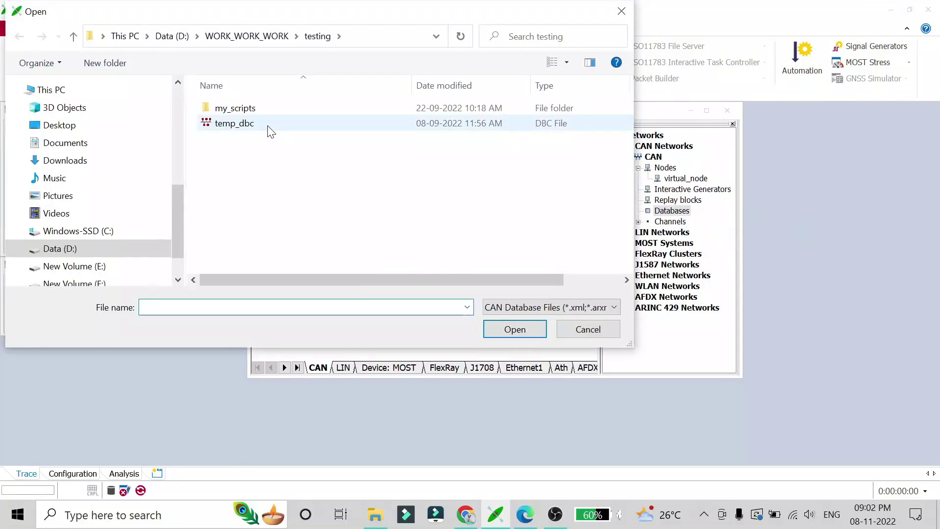
left_click(270, 126)
left_click(512, 329)
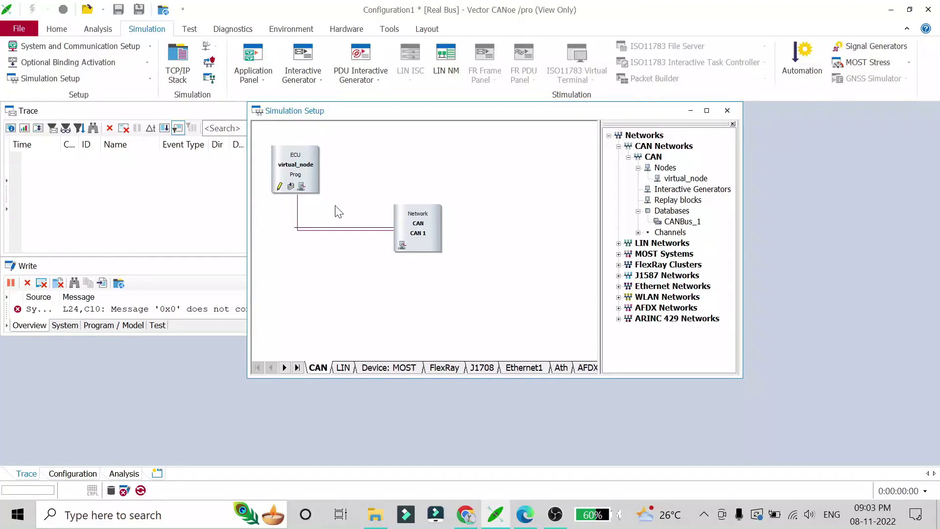
Open virtual_node's NewFile1.can in CAPL Browser and scroll through its EMS5 declaration and handlers
left_click(280, 187)
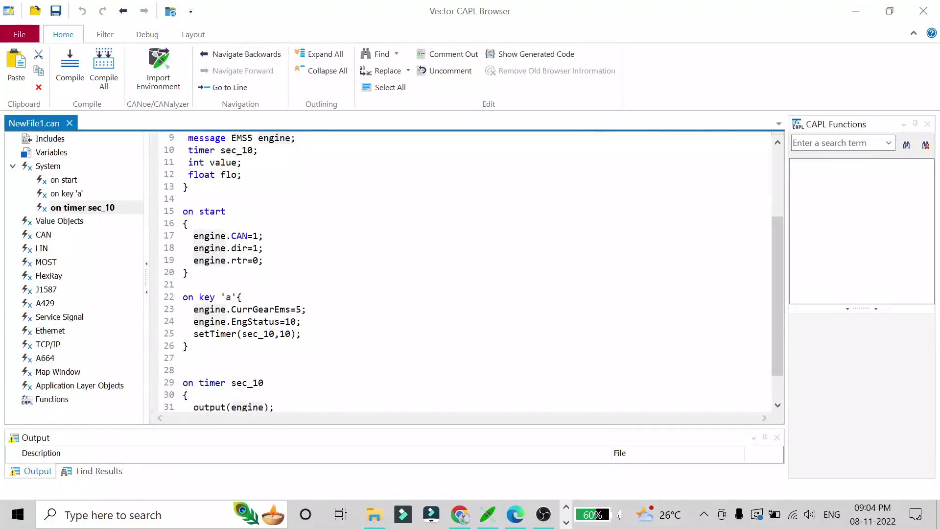
scroll(465, 271, "up", 2)
scroll(465, 272, "down", 4)
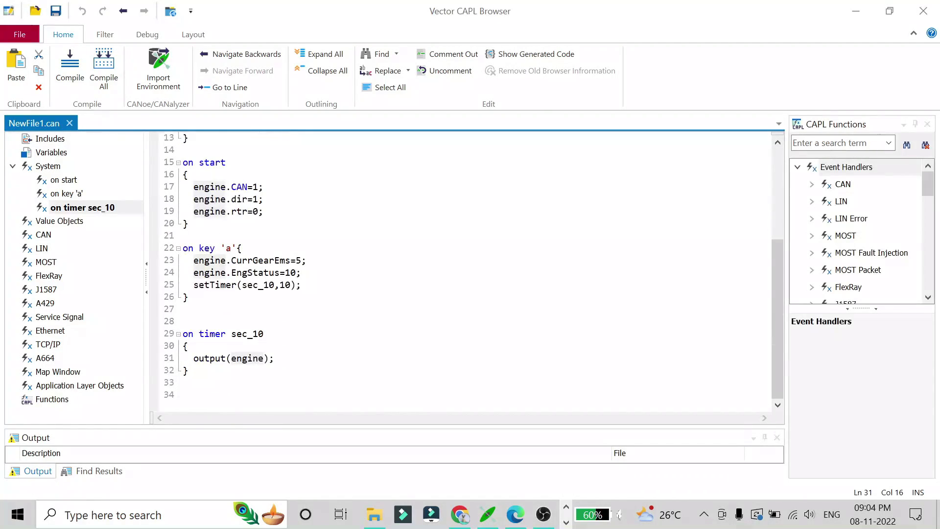
scroll(465, 272, "up", 4)
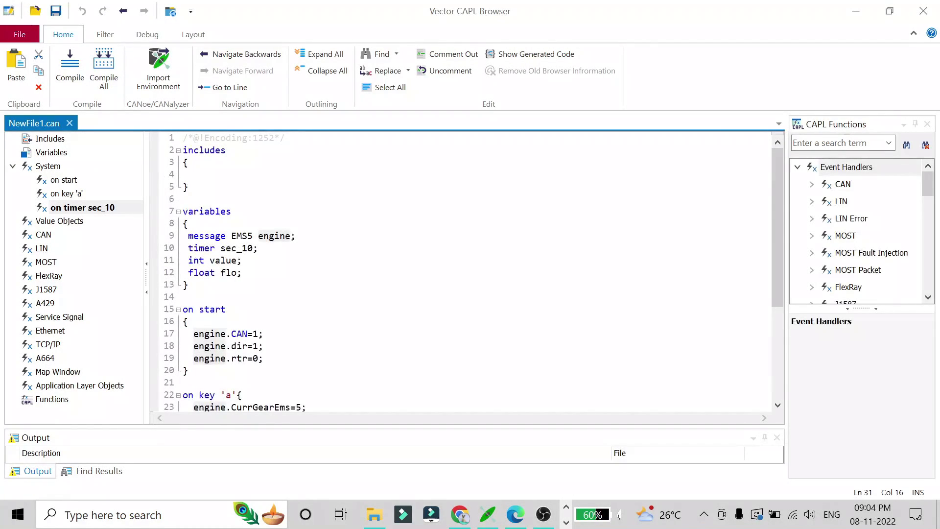
scroll(465, 271, "down", 4)
scroll(465, 272, "up", 4)
scroll(465, 272, "down", 4)
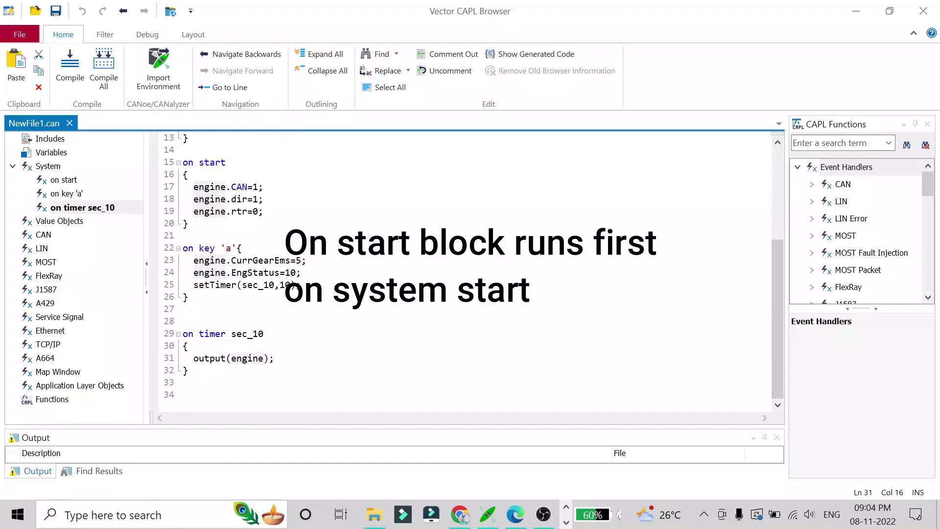
scroll(465, 271, "up", 4)
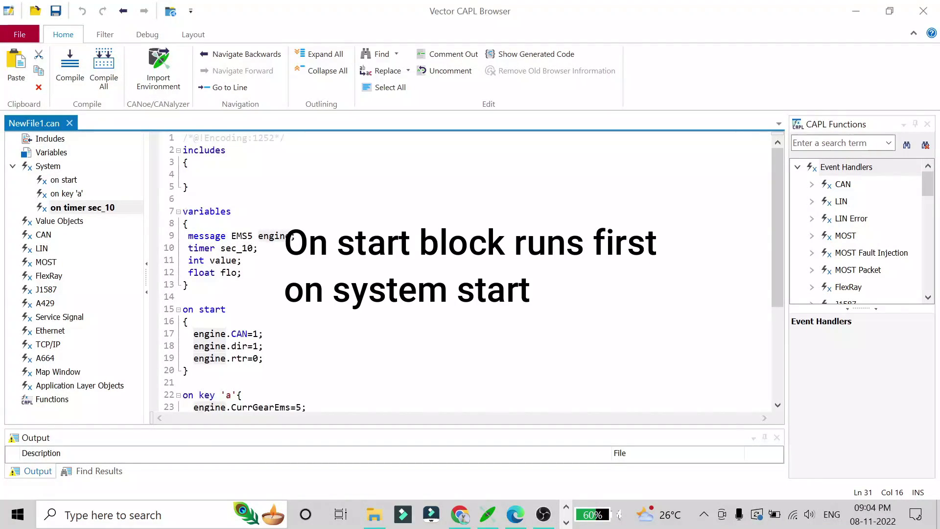
scroll(465, 271, "down", 4)
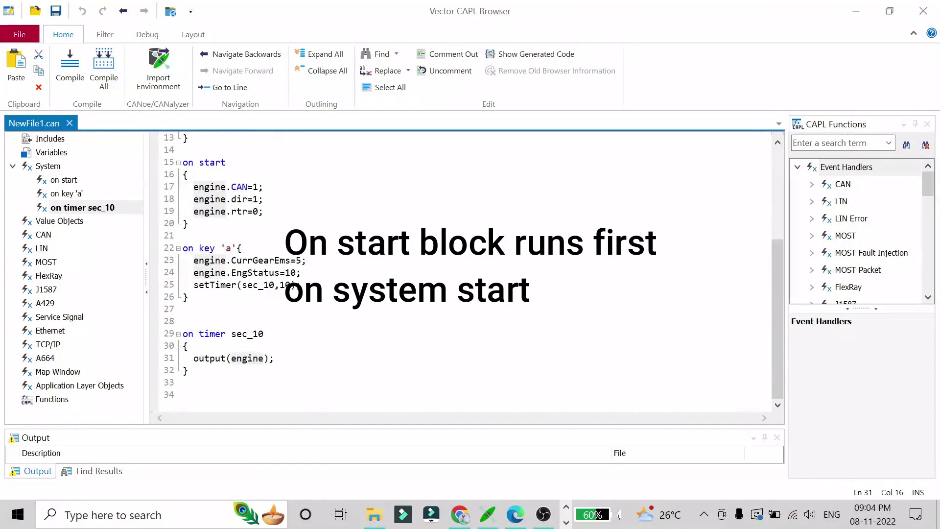
scroll(465, 272, "up", 4)
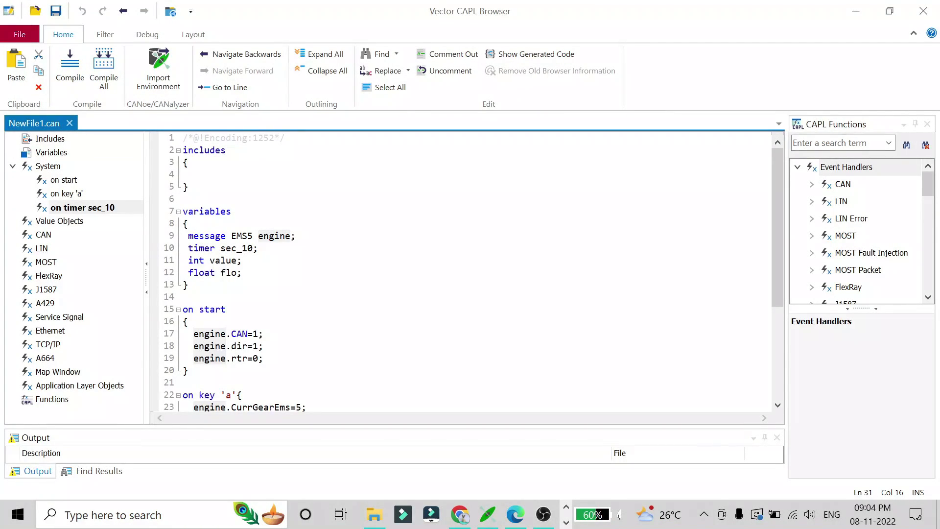
Minimize CAPL Browser and show virtual_node's info box in Simulation Setup
left_click(857, 12)
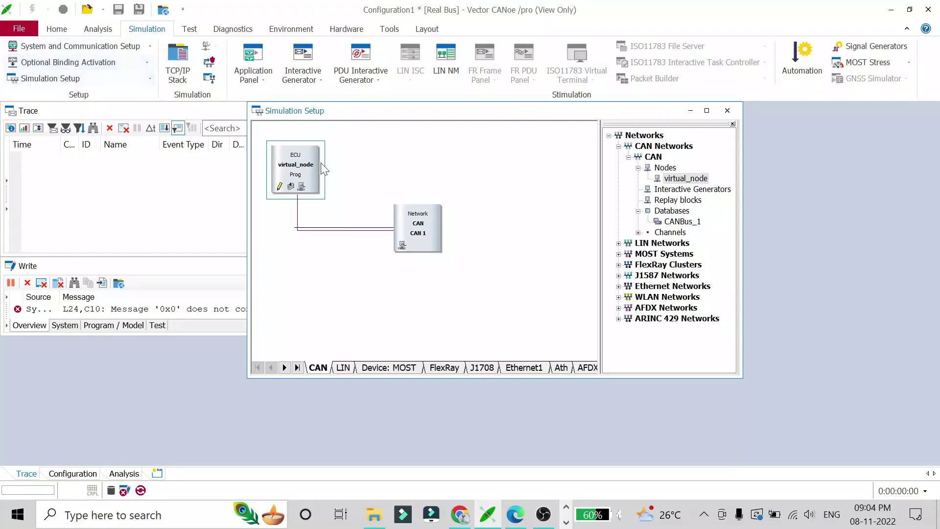
mouse_move(304, 153)
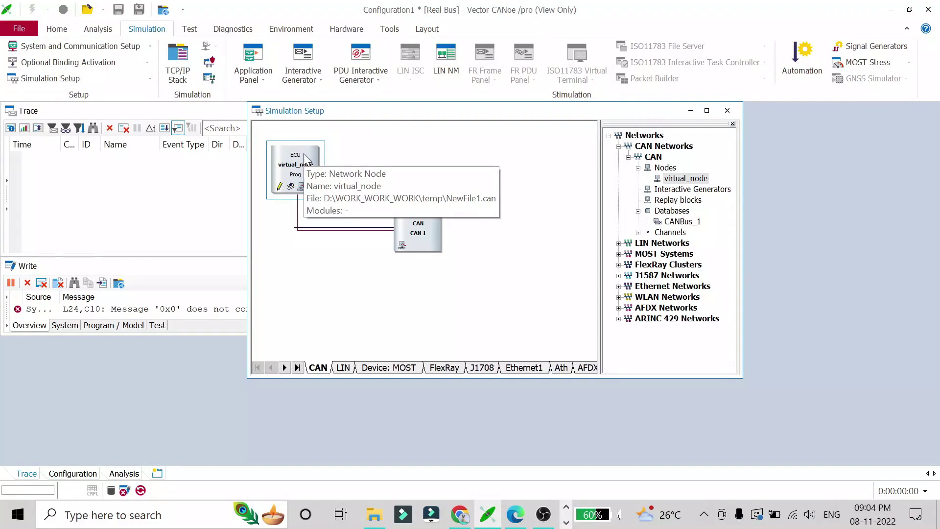